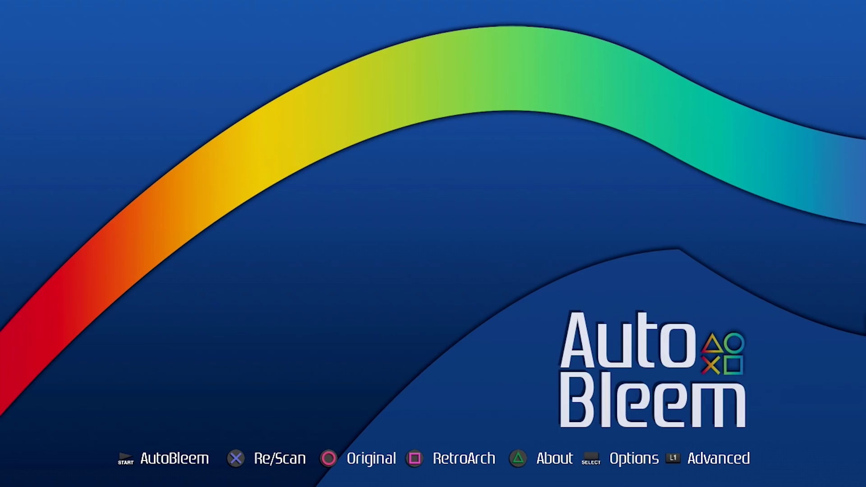
- Press Start on the AutoBleem start screen to reach the carousel showing 007 - The World Is Not Enough
key(Return)
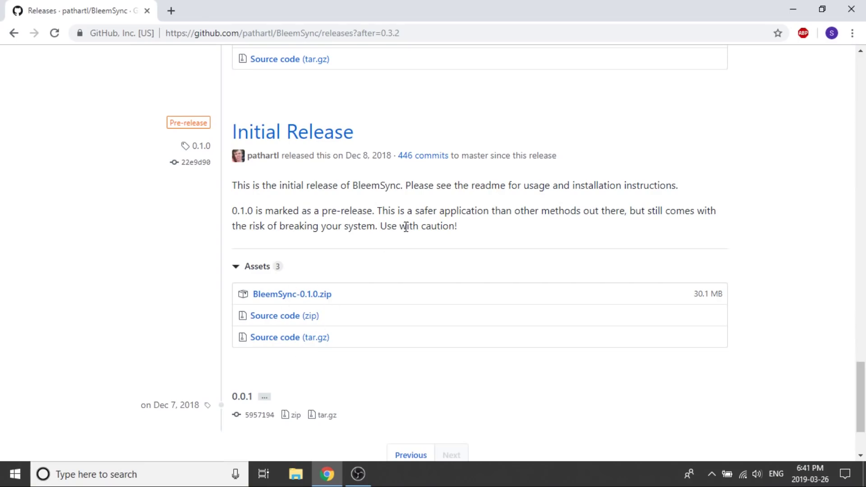
- Scroll the BleemSync releases page up from 0.1.0 to the 0.3.1 release and its Assets list
scroll(282, 216, down, 3)
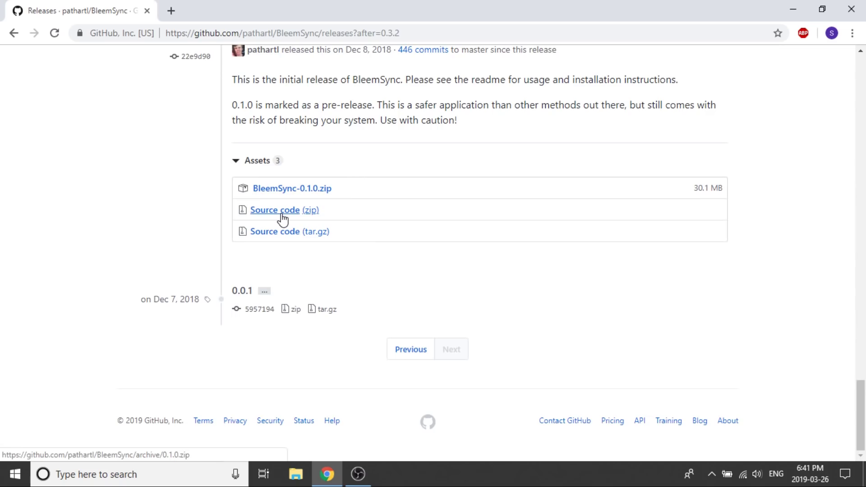
scroll(280, 220, up, 3)
scroll(280, 222, up, 4)
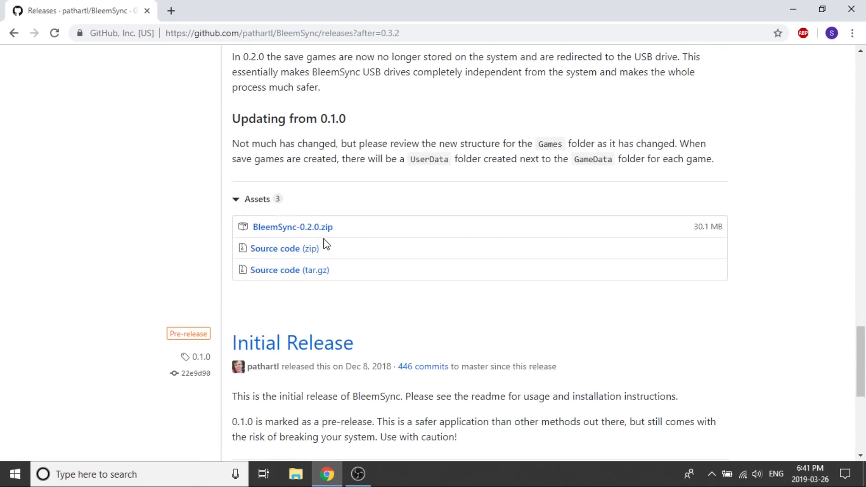
scroll(321, 242, up, 3)
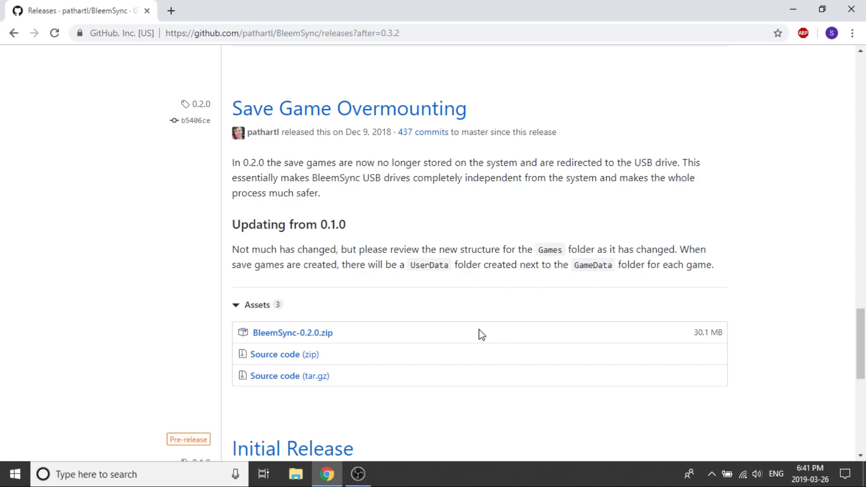
scroll(481, 334, up, 2)
scroll(482, 334, up, 2)
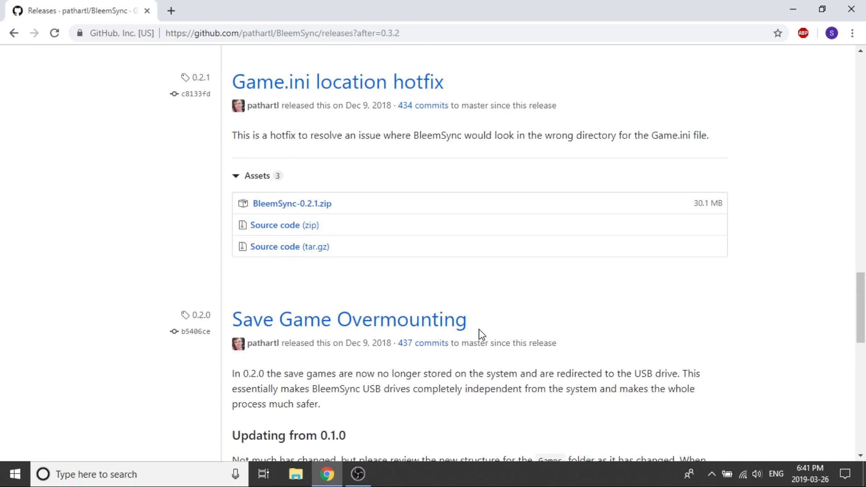
scroll(482, 334, up, 1)
scroll(481, 335, up, 3)
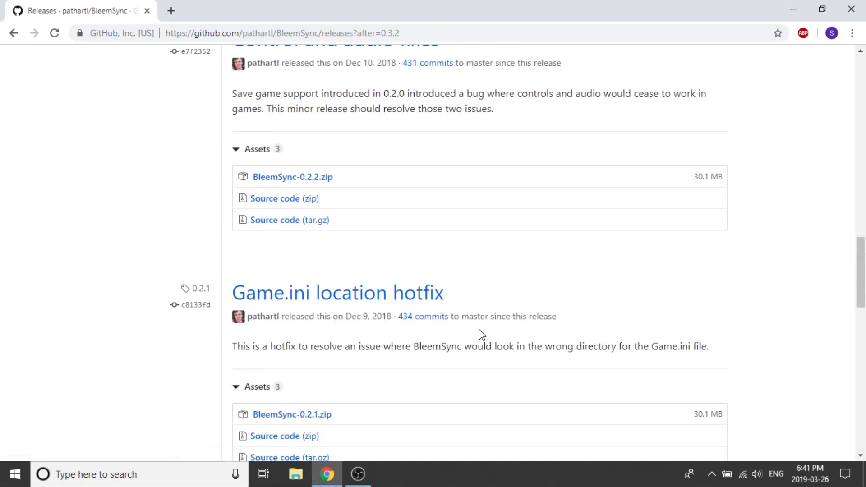
scroll(482, 335, up, 2)
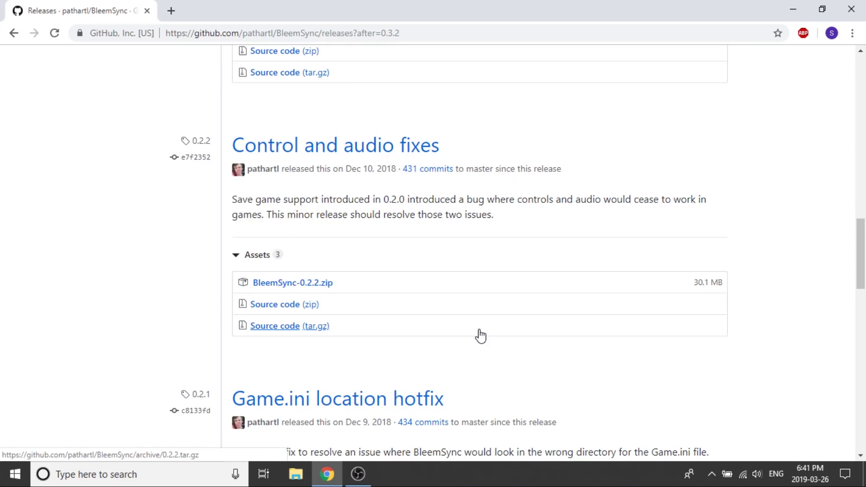
scroll(480, 336, up, 2)
scroll(481, 335, up, 2)
scroll(481, 334, up, 2)
scroll(481, 334, up, 2)
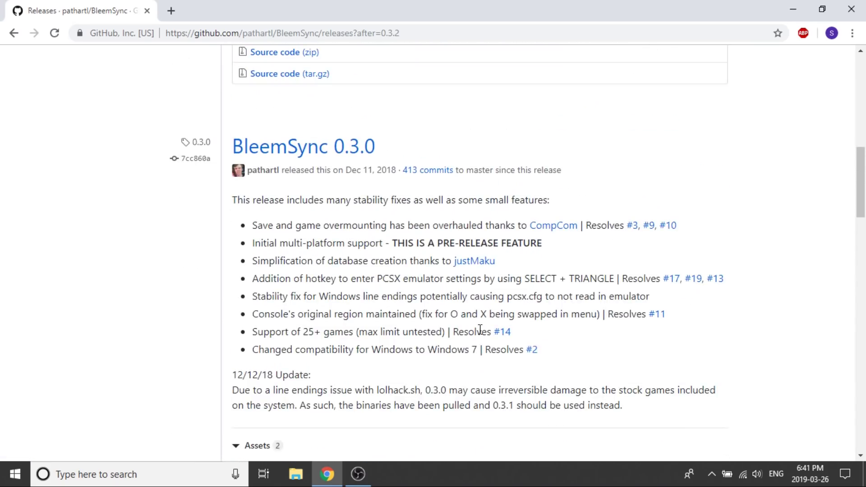
scroll(480, 330, up, 2)
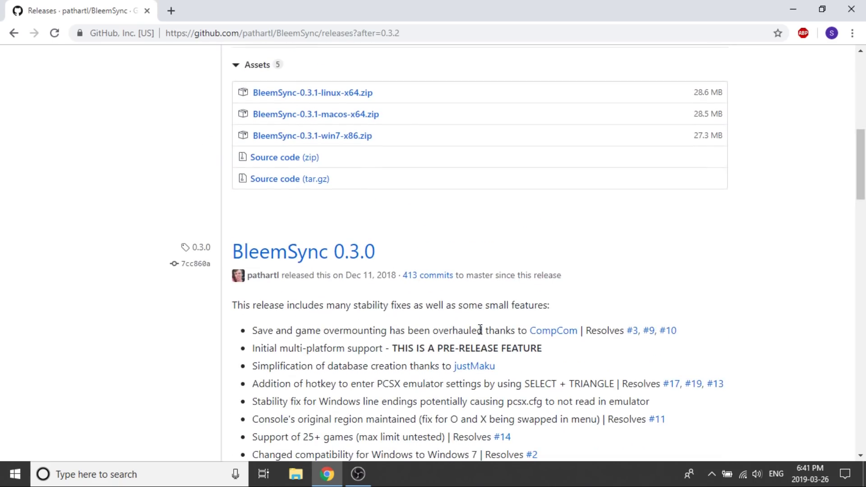
scroll(480, 330, up, 2)
scroll(480, 333, up, 2)
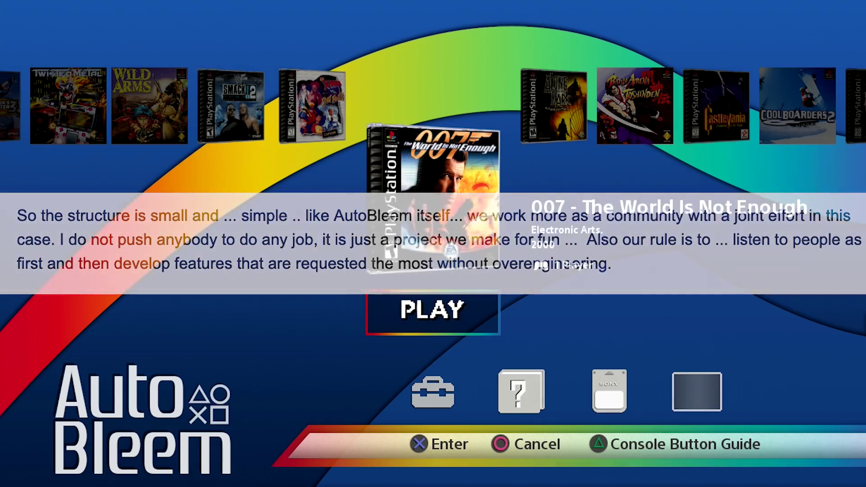
key(Right)
key(Right)
key(Right)
key(Left)
key(Left)
key(Left)
key(Left)
key(Left)
key(Left)
key(Left)
key(Left)
key(Left)
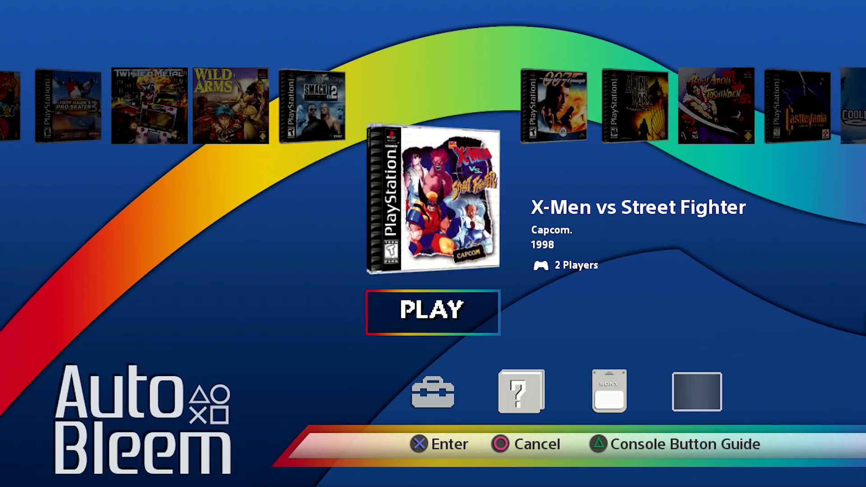
key(Left)
key(Left)
key(Left)
key(Left)
key(Left)
key(Left)
key(Left)
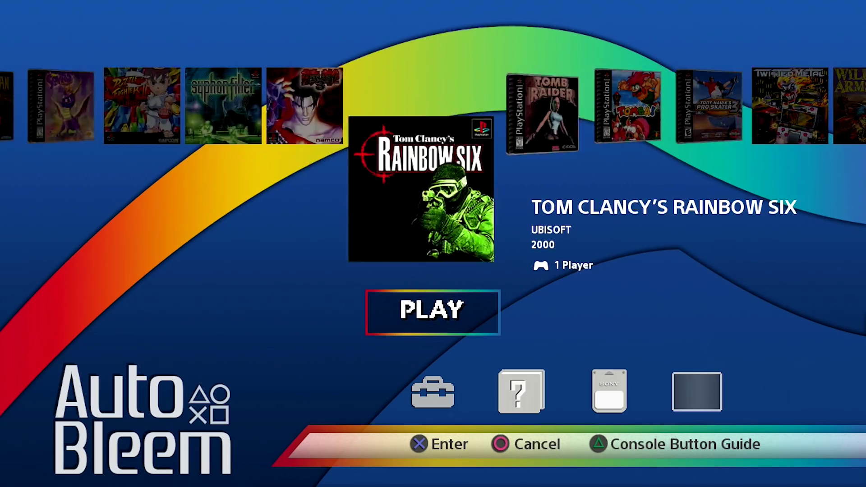
key(Right)
key(Right)
key(Right)
key(Right)
key(Right)
key(Right)
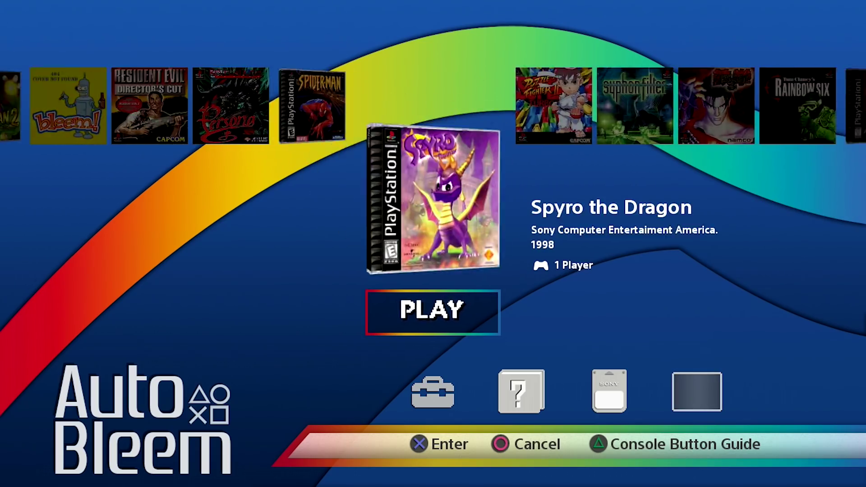
key(Right)
key(Right)
key(Right)
key(Right)
key(Right)
key(Right)
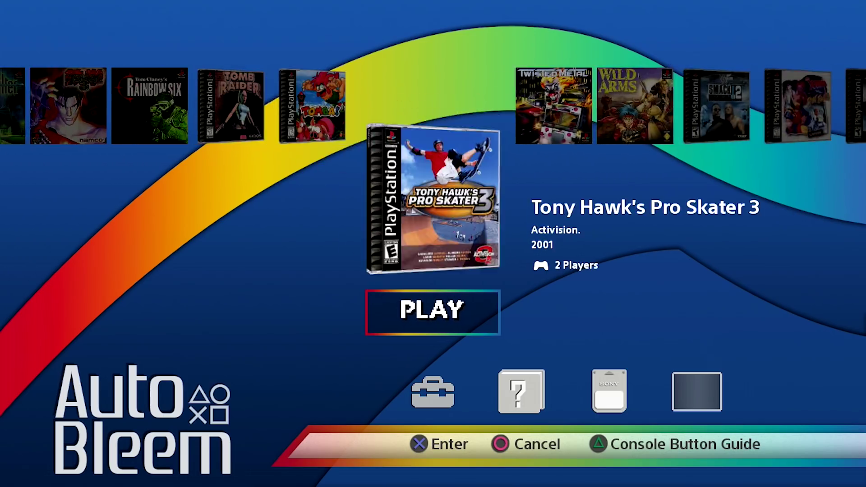
key(Right)
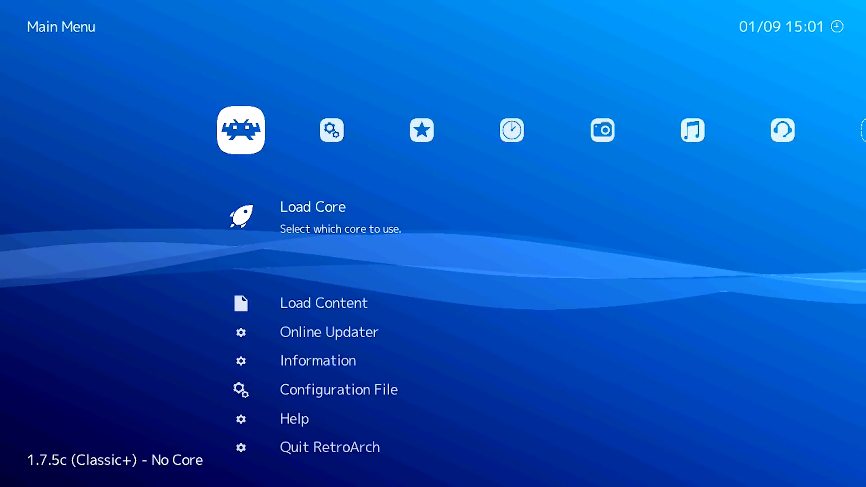
- Open RetroArch's Load Core list and browse from basilisk2 down past o2em, settling on np2kai
key(Return)
key(Down)
key(Down)
key(Down)
key(Down)
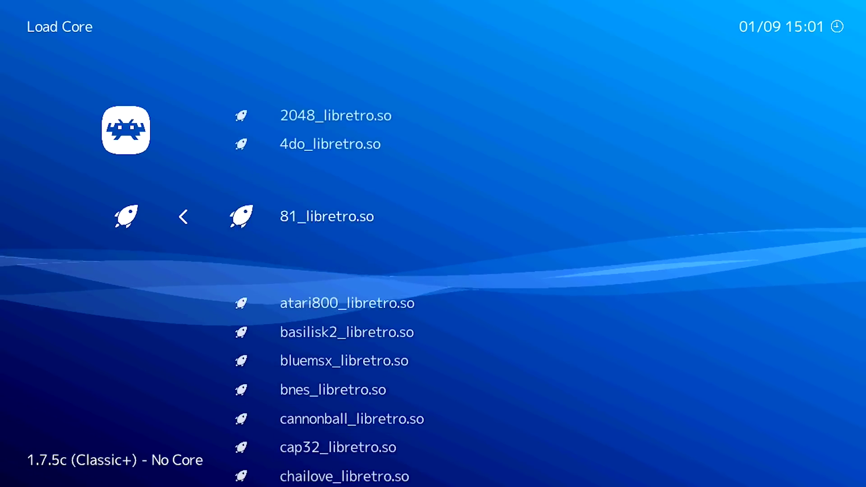
key(Down)
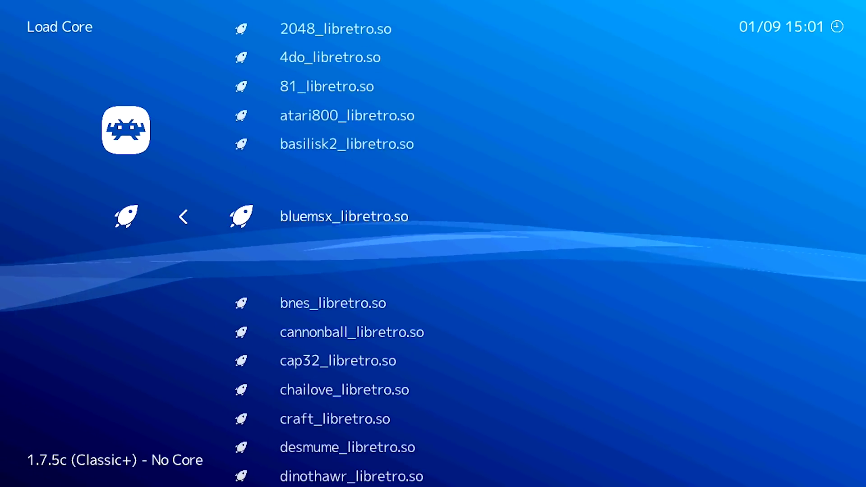
key(Down)
key(Down)
key(Down)
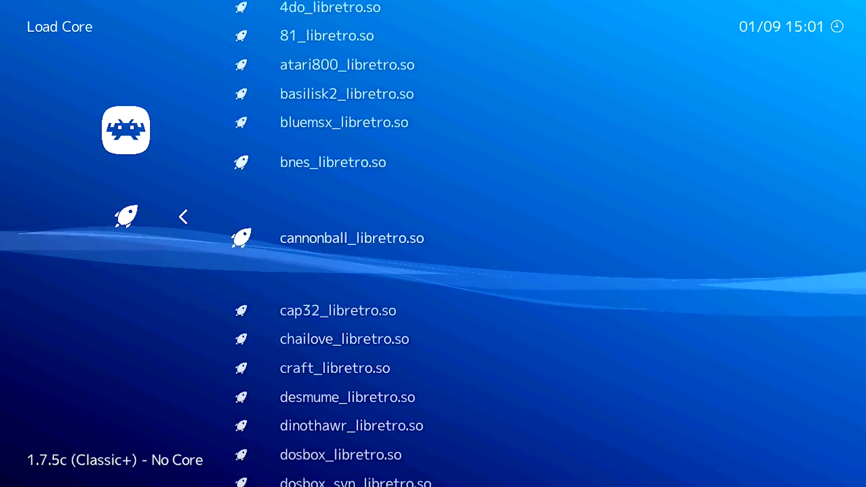
key(Down)
key(Down)
key(Down)
key(Down)
key(Down)
key(Down)
key(Down)
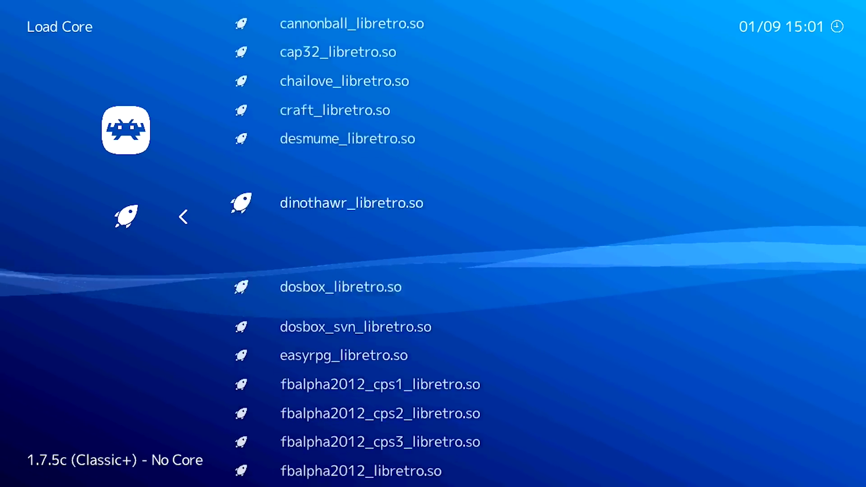
key(Down)
key(Down)
key(Down)
key(Down)
key(Down)
key(Down)
key(Down)
key(Down)
key(Down)
key(Down)
key(Down)
key(Down)
key(Down)
key(Down)
key(Down)
key(Down)
key(Down)
key(Down)
key(Down)
key(Down)
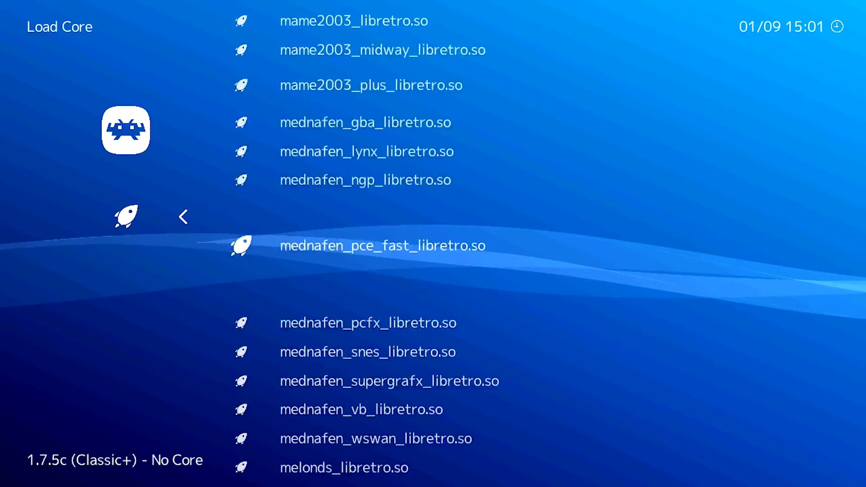
key(Down)
key(Down)
key(Down)
key(Down)
key(Down)
key(Down)
key(Down)
key(Down)
key(Down)
key(Down)
key(Down)
key(Down)
key(Down)
key(Down)
key(Down)
key(Up)
key(Up)
key(Up)
key(Up)
key(Up)
key(Up)
key(Up)
key(Up)
key(Up)
key(Up)
key(Up)
key(Up)
key(Up)
key(Up)
key(Up)
key(Up)
key(Up)
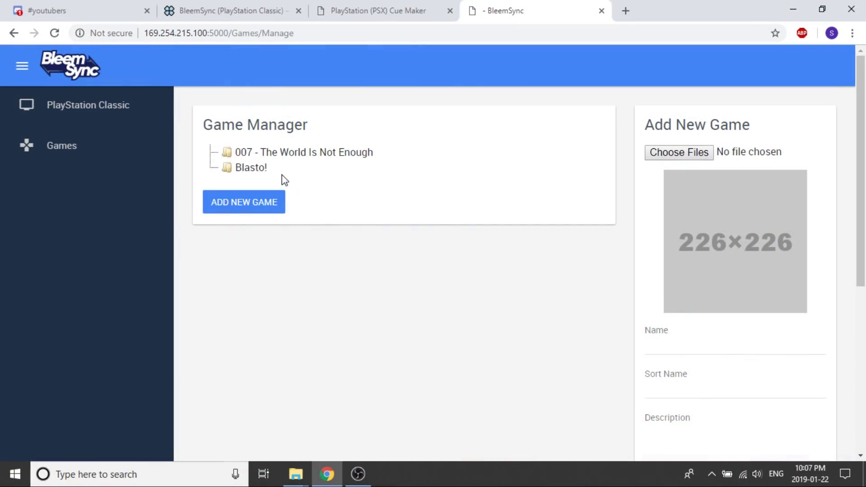
- Load both Breath of Fire 4 bin and cue files from its GameData folder into the form
click(675, 156)
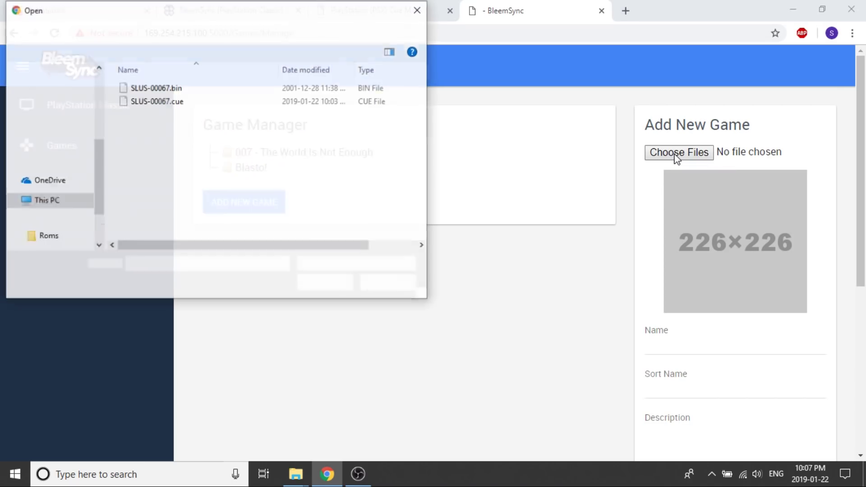
click(126, 30)
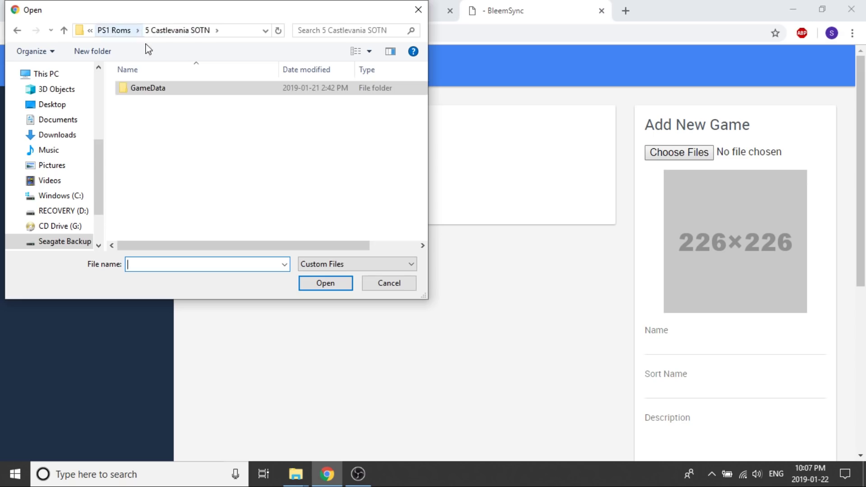
click(117, 29)
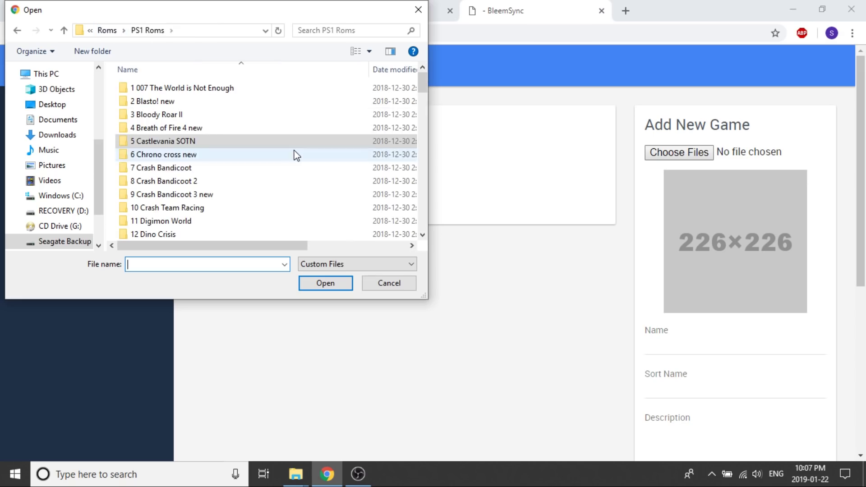
double_click(194, 128)
double_click(144, 87)
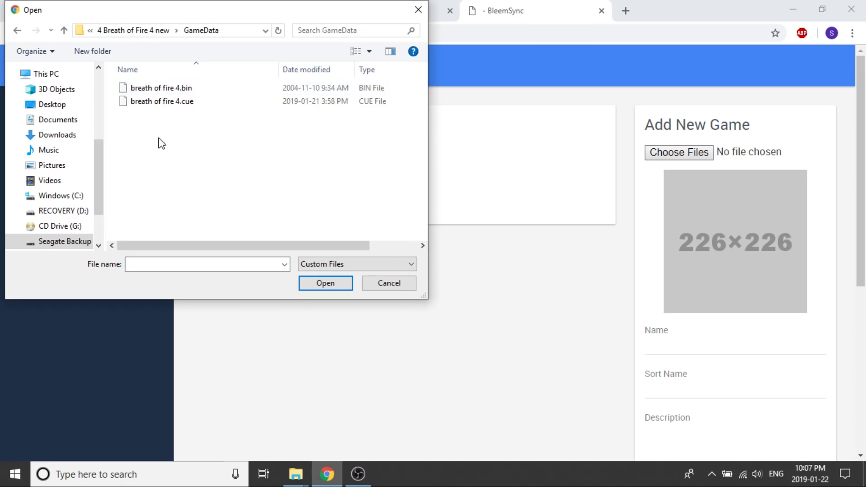
drag(158, 141, 180, 86)
click(328, 284)
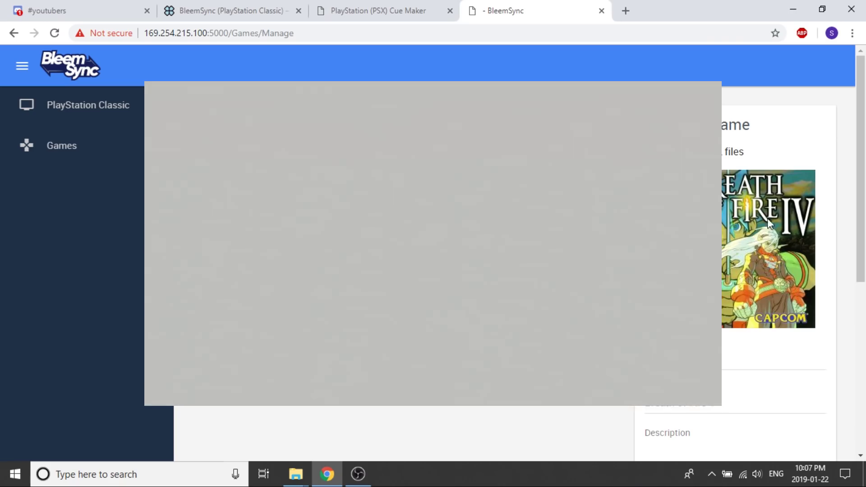
- Review the auto-filled cover art and names, then browse the file chooser back to PS1 Roms
scroll(748, 261, down, 2)
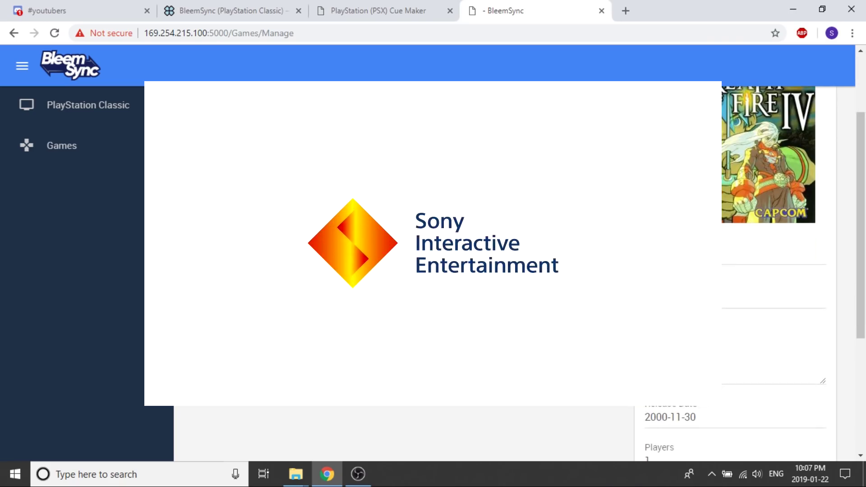
scroll(735, 270, down, 2)
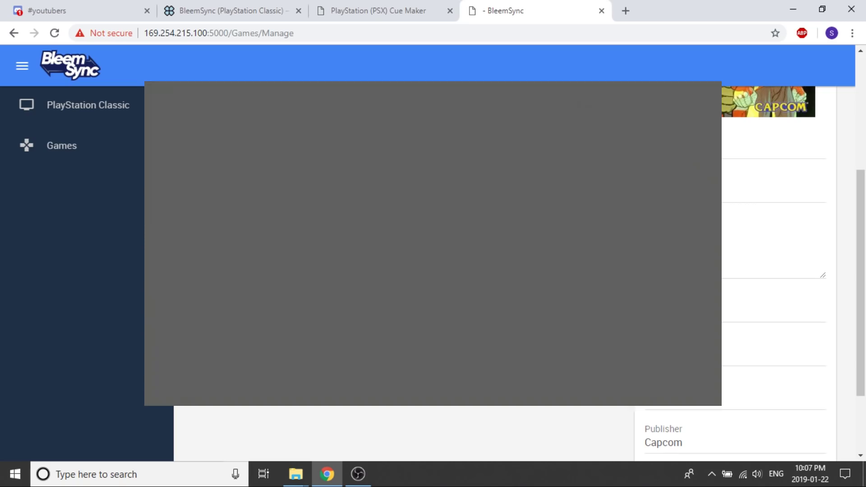
scroll(773, 271, down, 2)
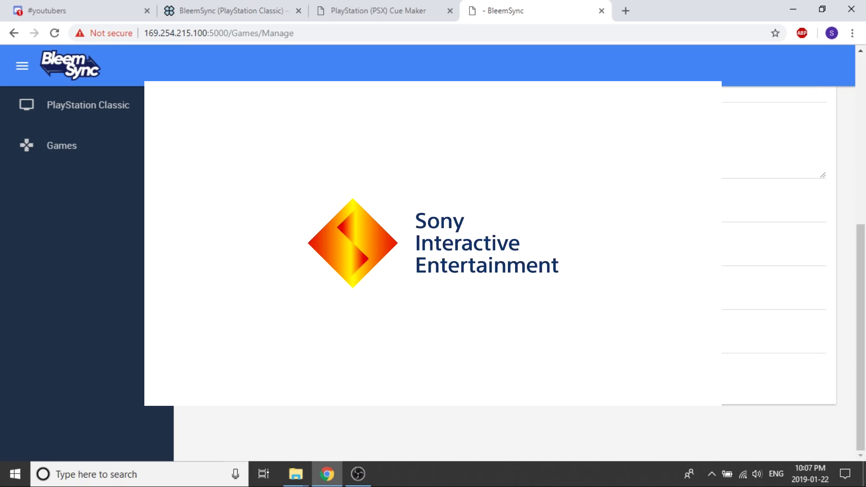
scroll(773, 271, up, 2)
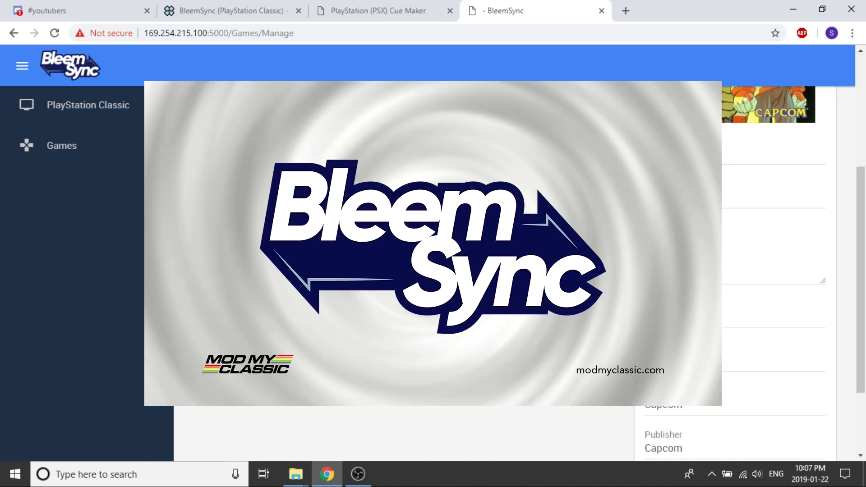
scroll(724, 299, down, 2)
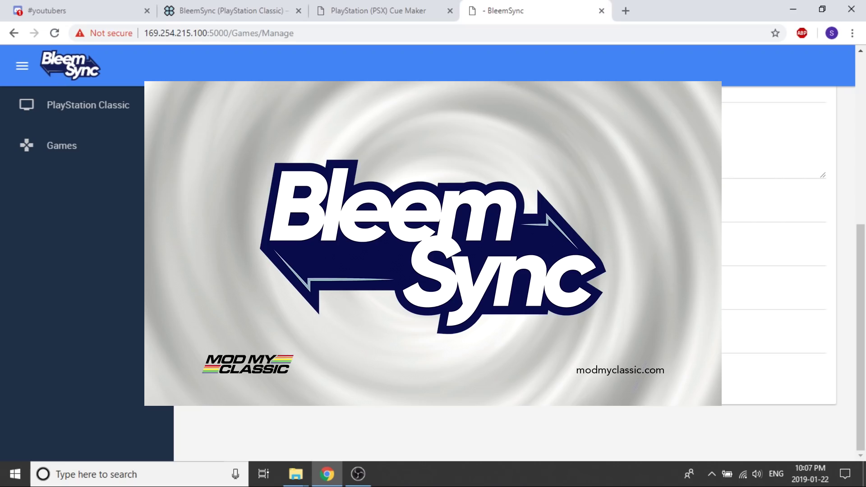
scroll(766, 271, up, 3)
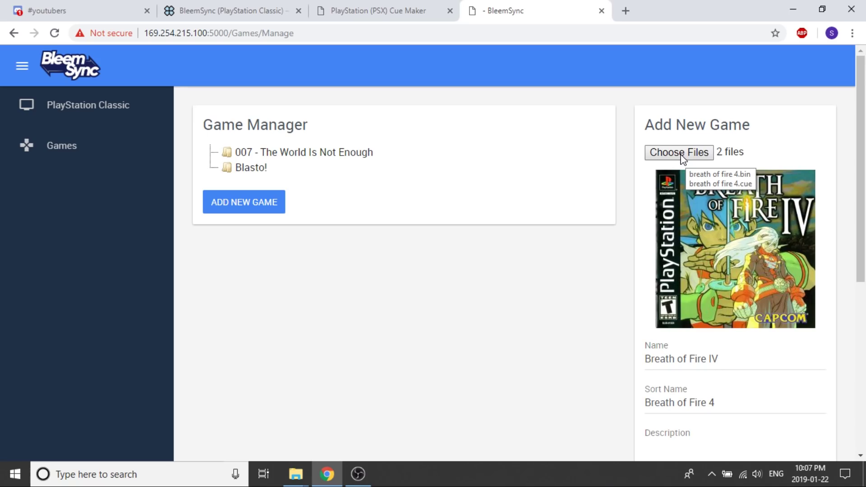
click(683, 156)
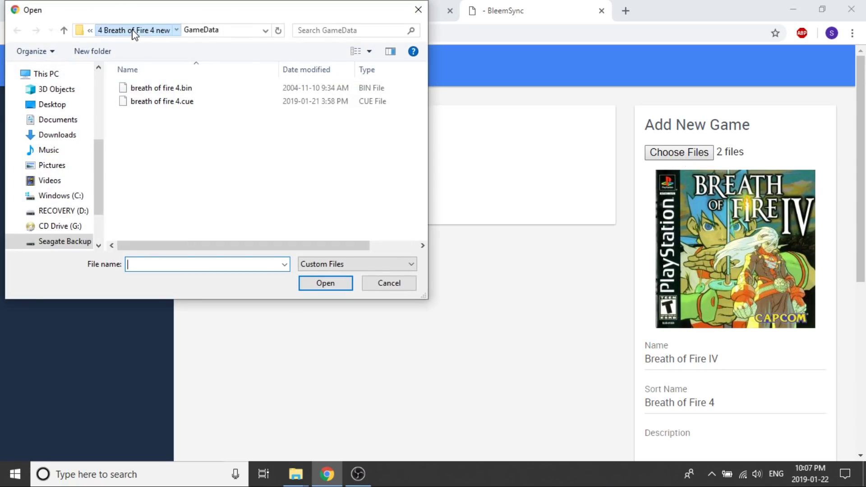
click(133, 30)
click(113, 30)
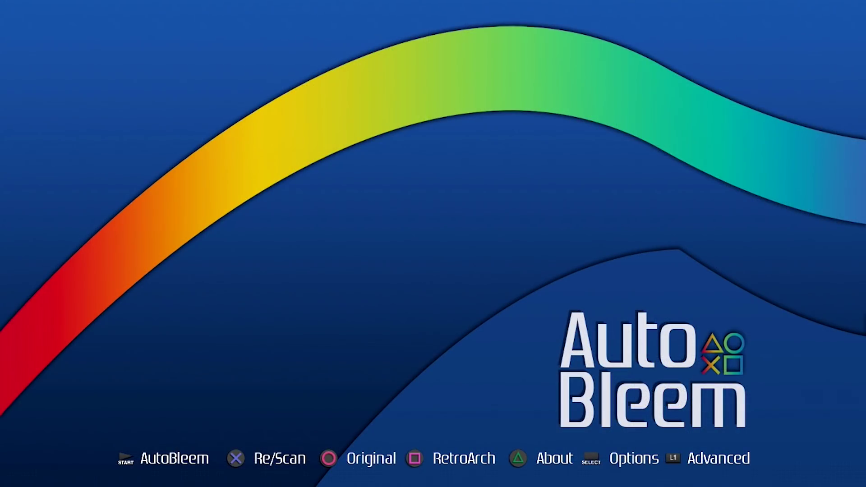
- Toggle the advanced menu, then cycle the Configuration language to Spanish and close Configuration
key(Page_Up)
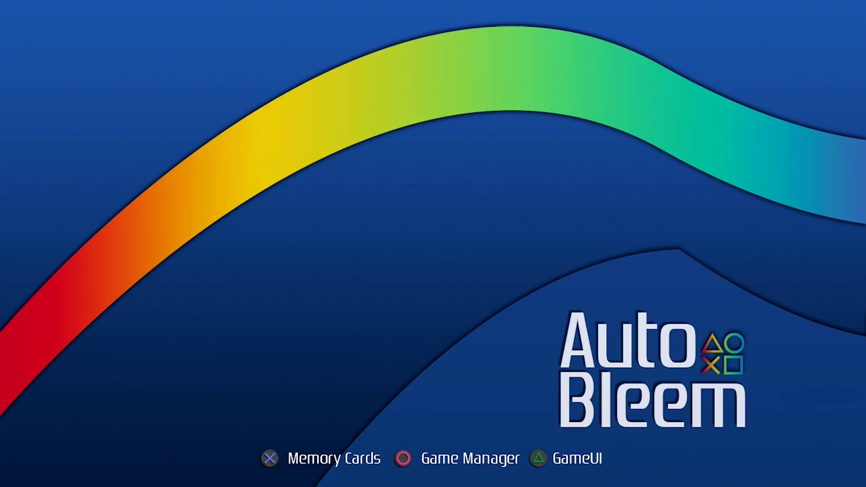
key(Page_Up)
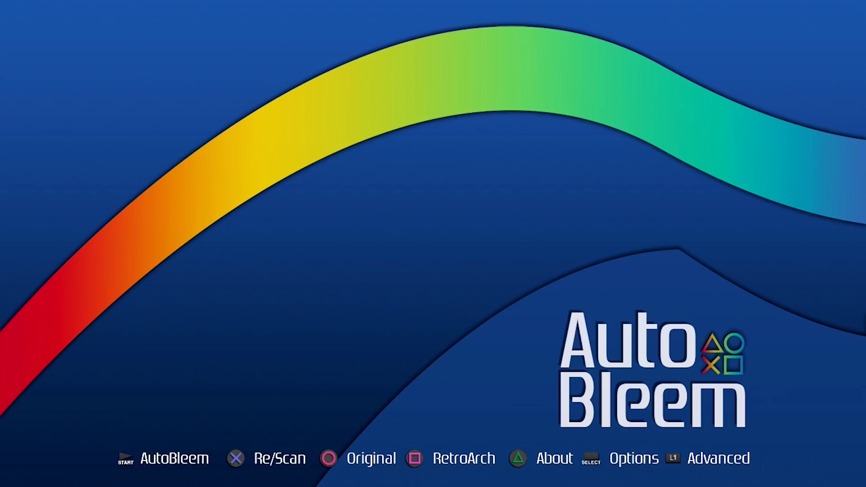
key(Select)
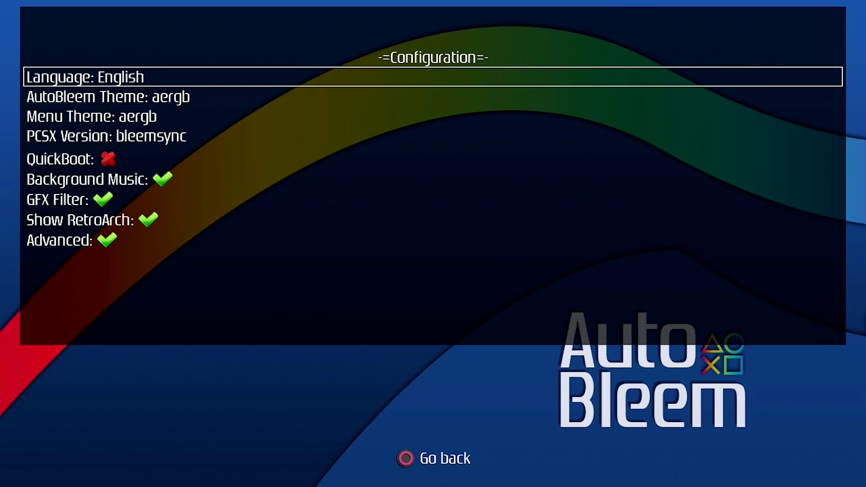
key(Right)
key(Right)
key(Right)
key(Right)
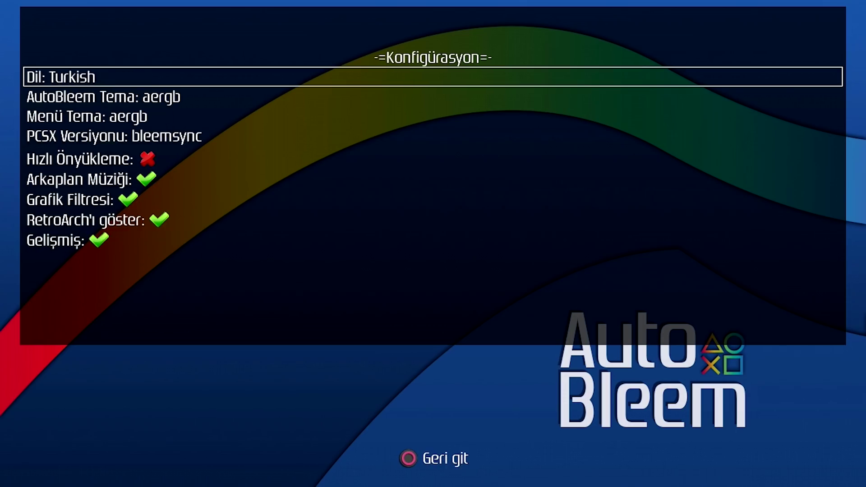
key(Left)
key(Left)
key(Right)
key(Right)
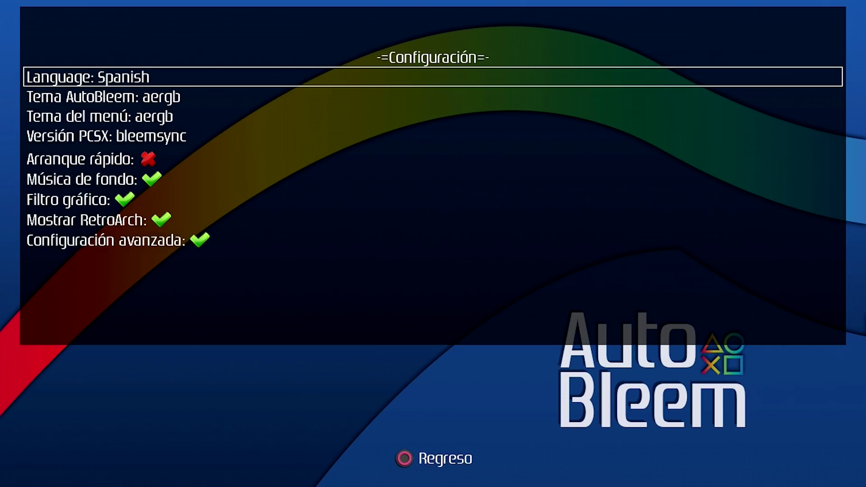
key(Right)
key(Escape)
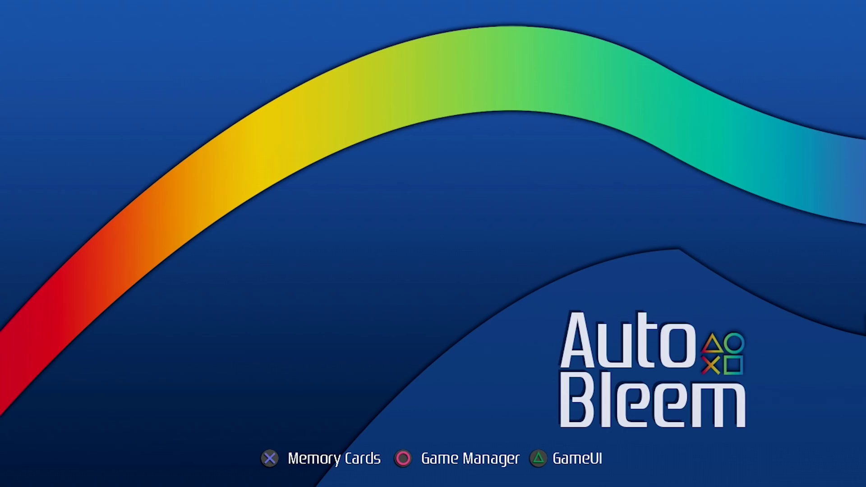
- Launch the GameUI carousel with Triangle and step right through the games
key(t)
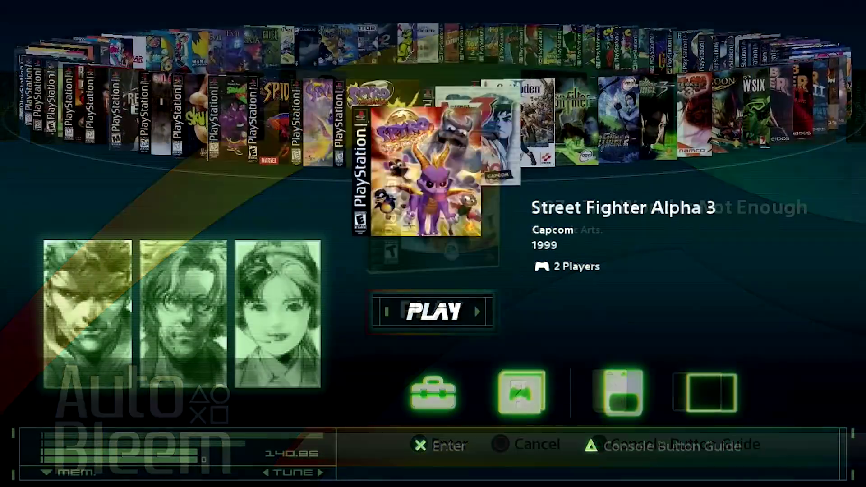
key(Right)
key(Right)
key(Right)
key(Right)
key(Right)
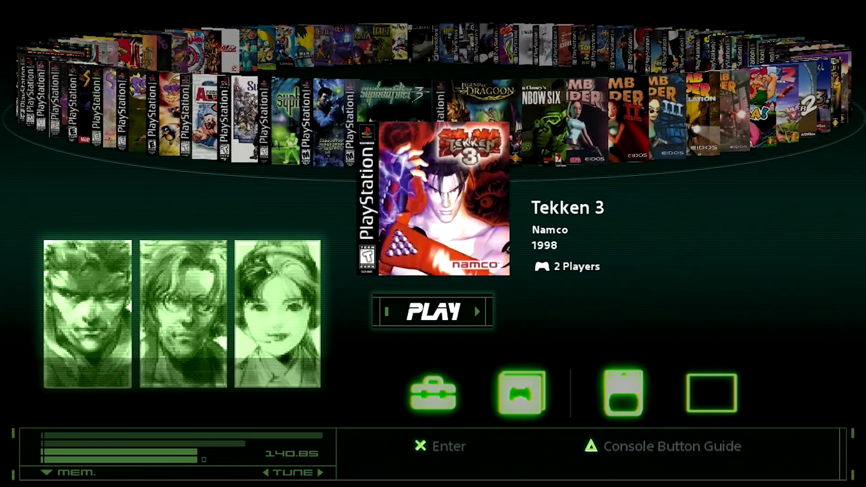
key(Right)
key(Right)
key(Right)
key(Right)
key(Right)
key(Right)
key(Right)
key(Right)
key(Right)
key(Right)
key(Right)
key(Right)
key(Right)
key(Right)
key(Right)
key(Right)
key(Right)
key(Right)
- Open the console Settings, scroll down to Power Save Settings, and back out
key(Down)
key(Return)
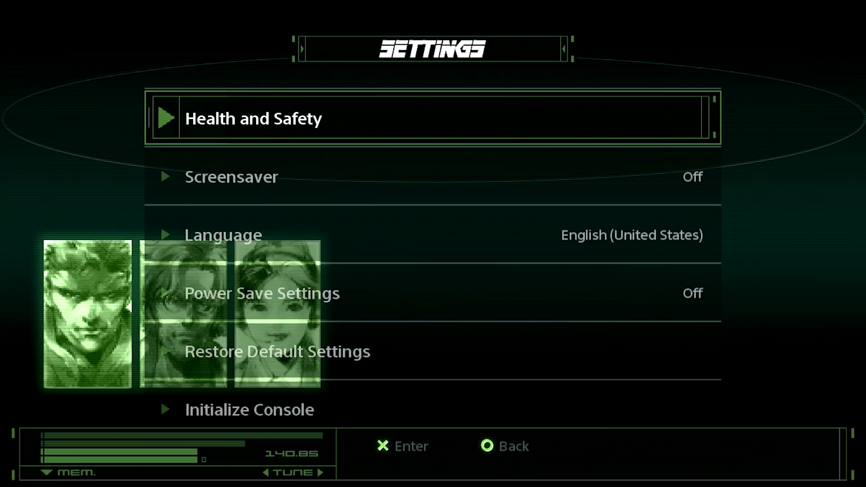
key(Down)
key(Down)
key(Down)
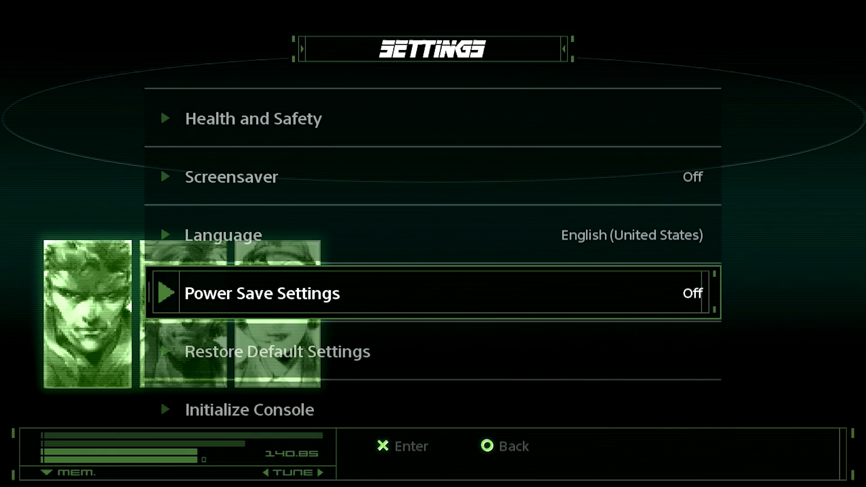
key(Escape)
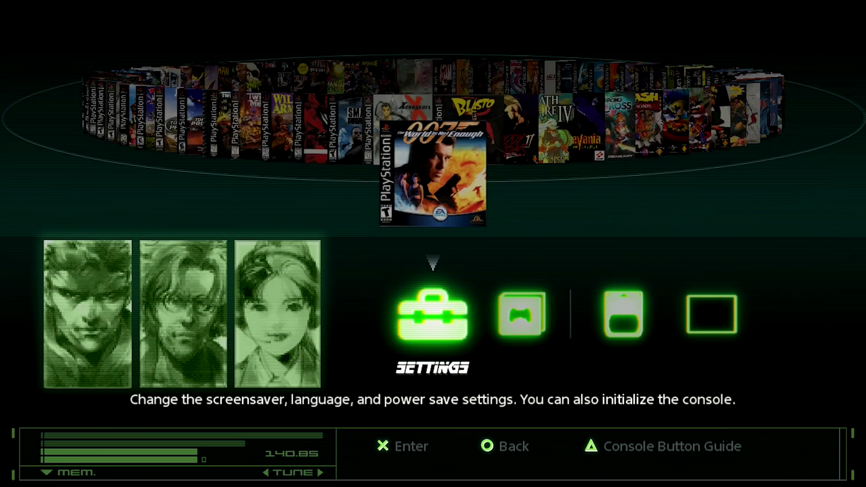
- View the game's Memory Card screen, return to PLAY, and advance the carousel to Blasto!
key(Right)
key(Right)
key(Return)
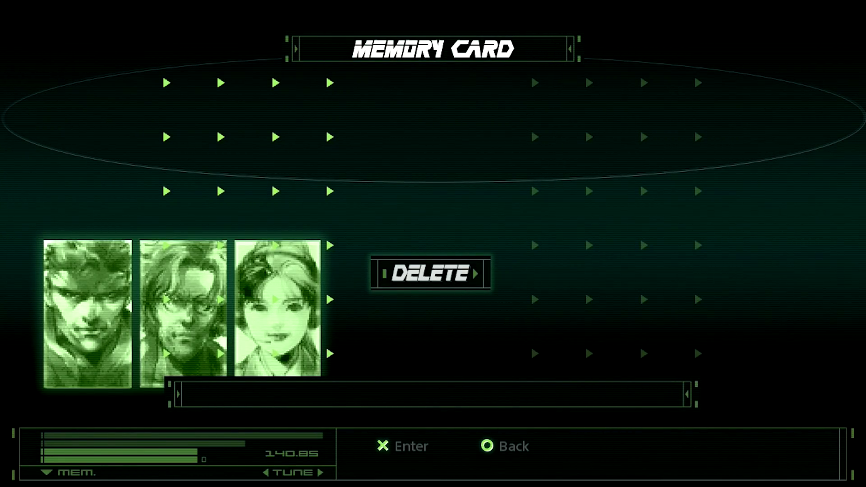
key(Escape)
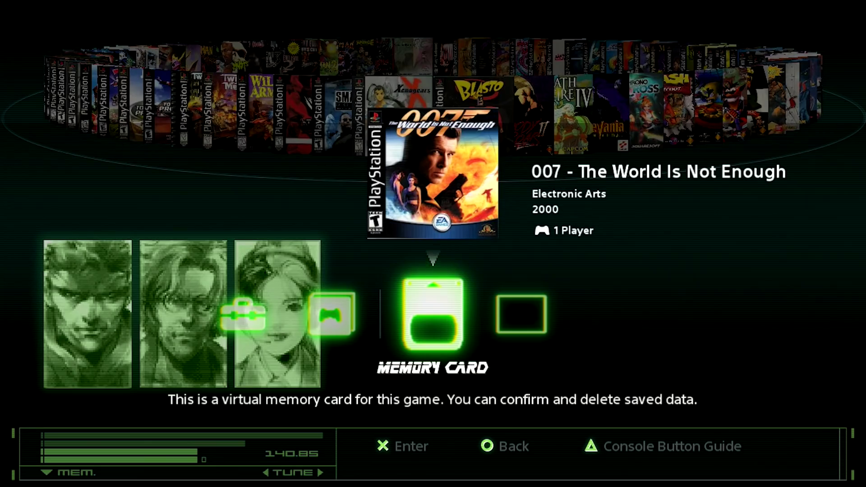
key(Right)
key(Up)
key(Right)
key(Right)
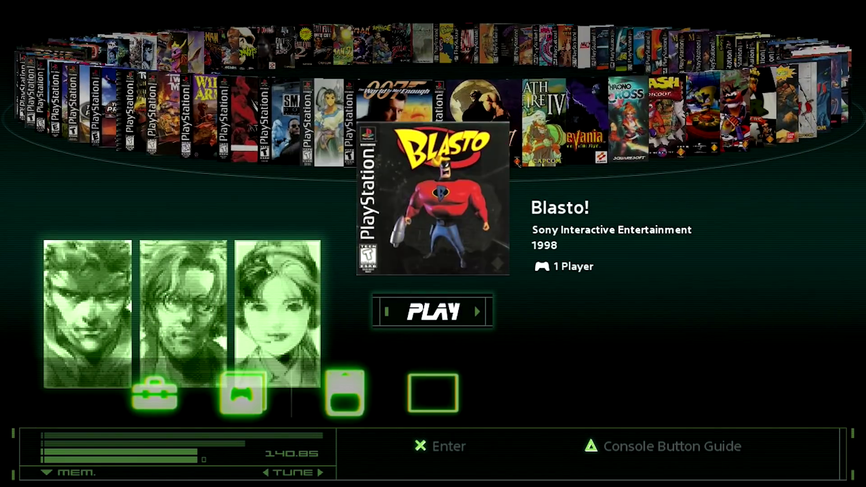